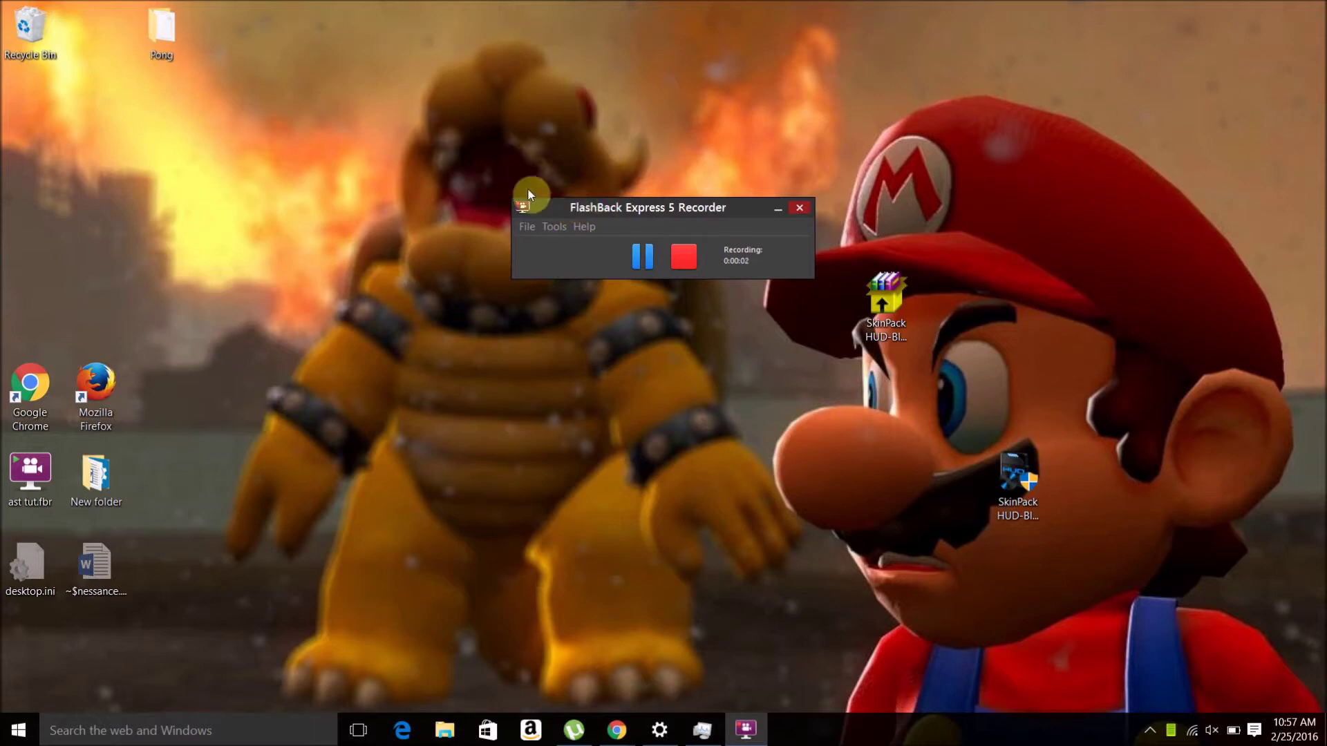
# Move the FlashBack Express recorder window to the upper-left corner of the screen.
pyautogui.moveTo(629, 207); pyautogui.dragTo(39, 134)
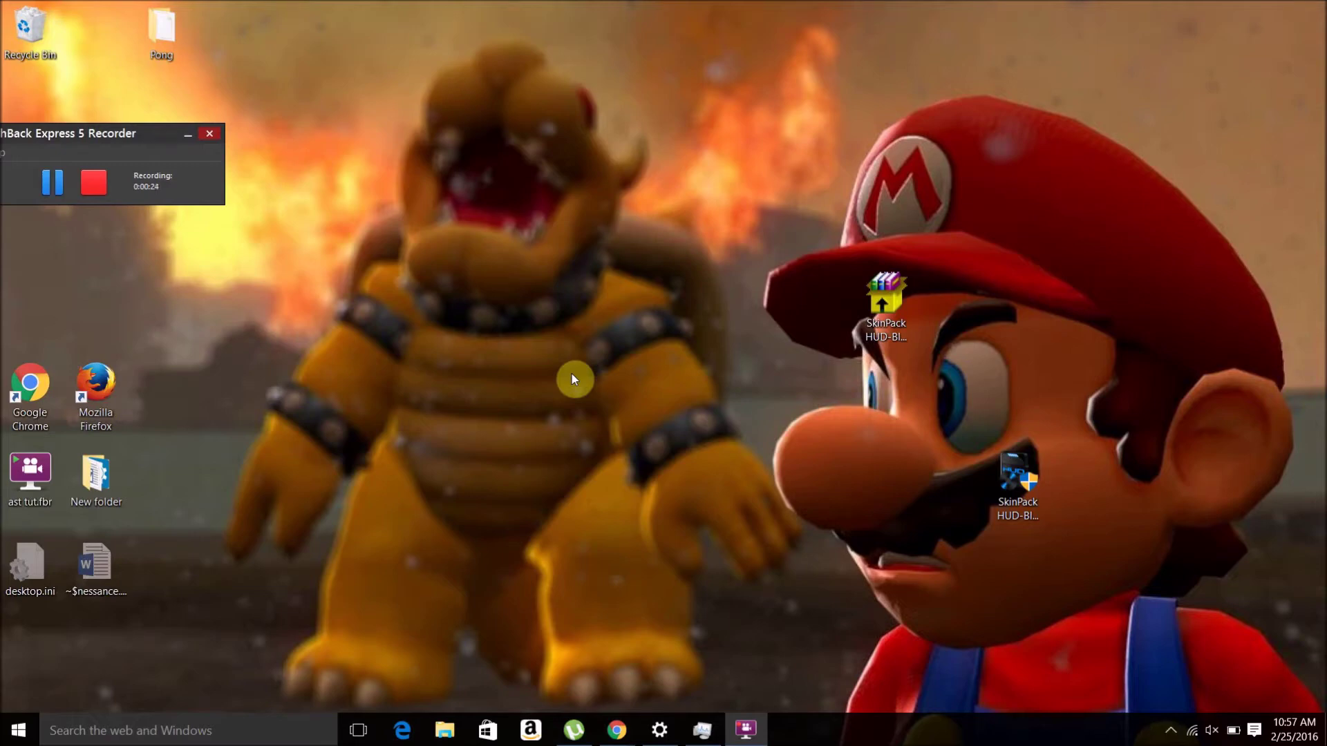
pyautogui.moveTo(615, 706)
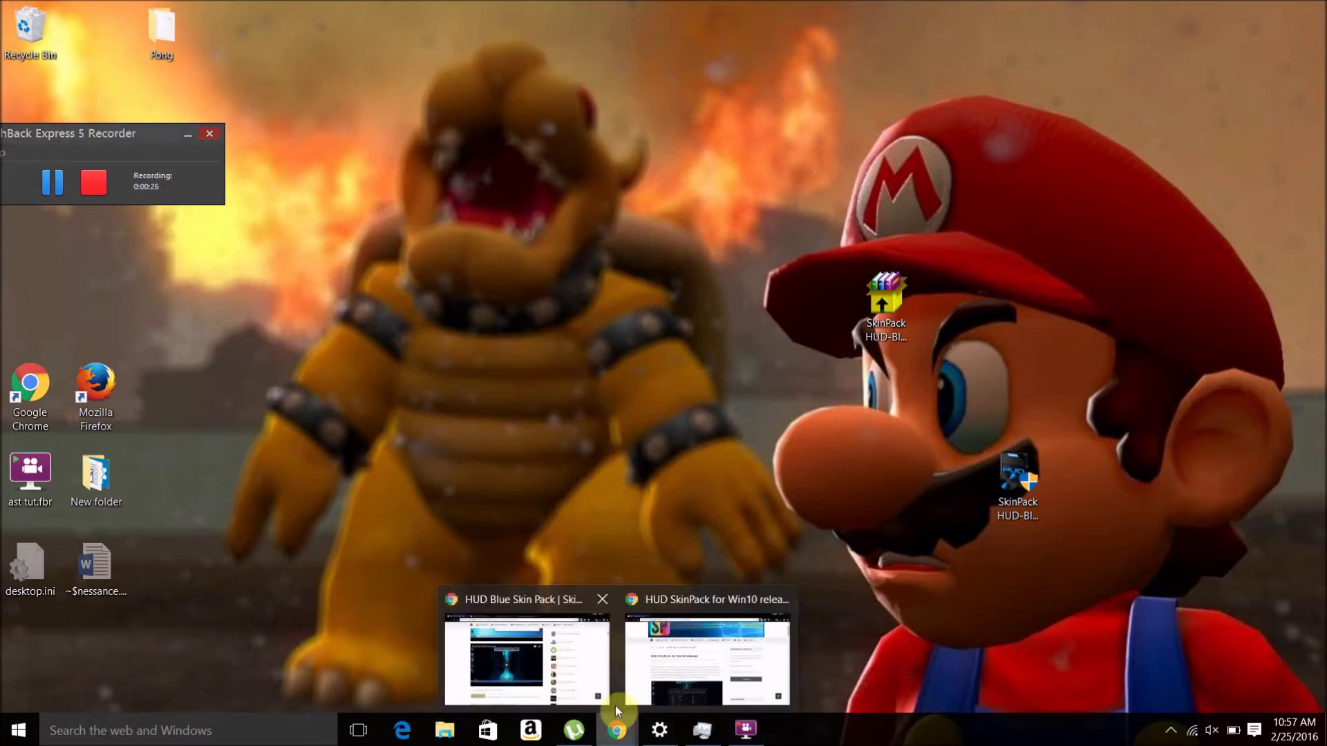
pyautogui.click(591, 695)
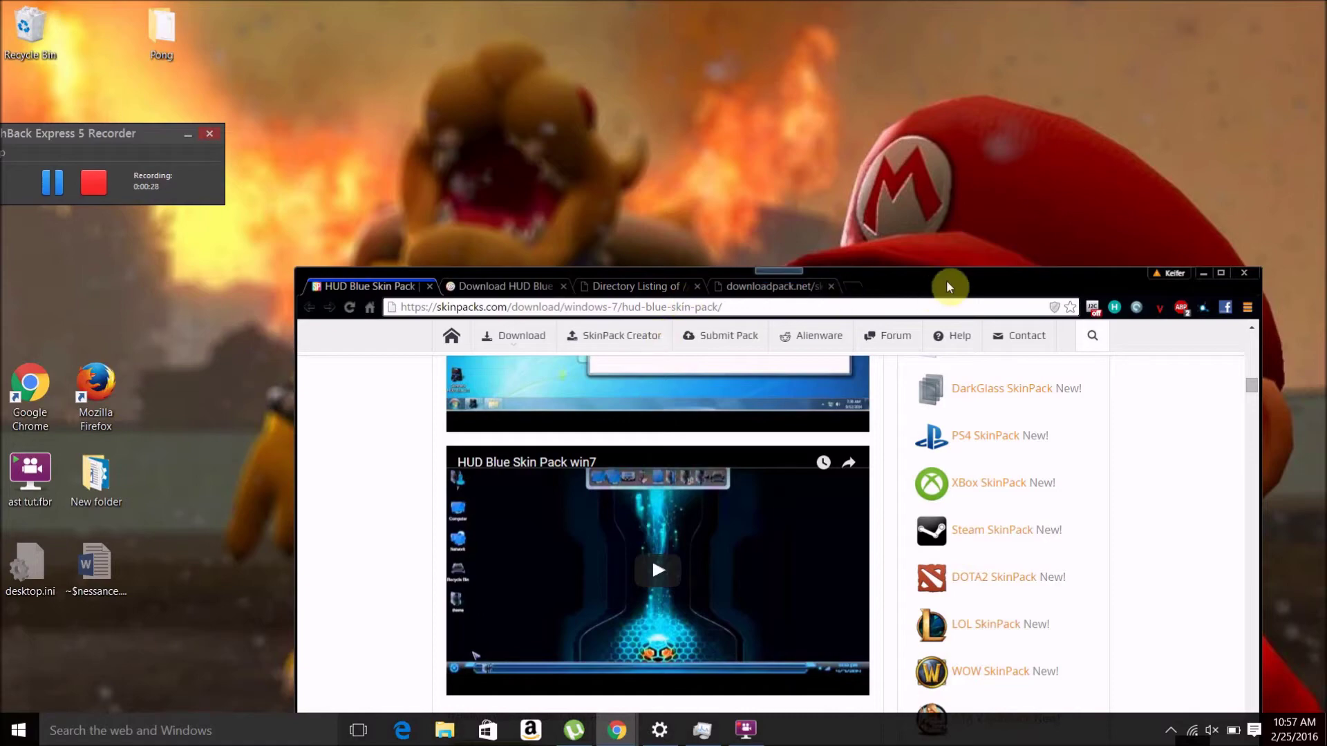
pyautogui.moveTo(948, 287); pyautogui.dragTo(724, 19)
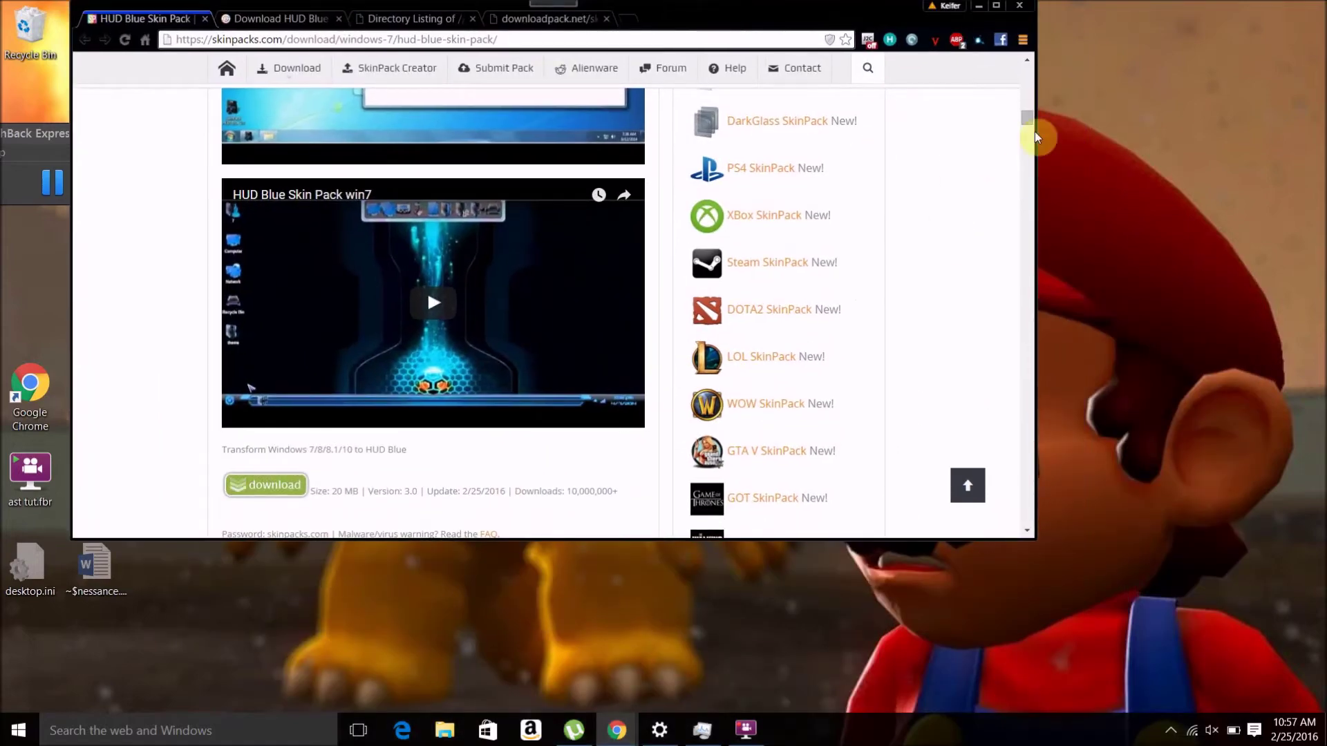
pyautogui.moveTo(1030, 118); pyautogui.dragTo(1018, 76)
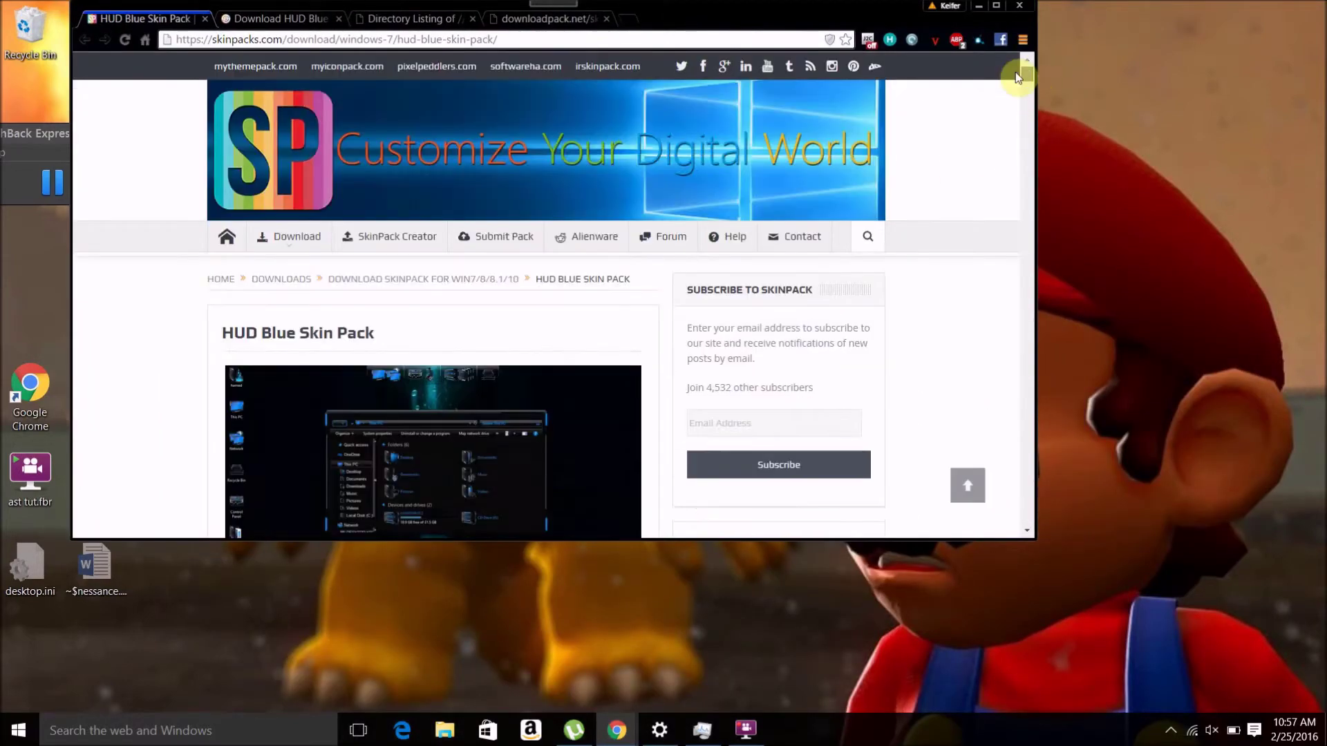
pyautogui.scroll(-15, 1017, 83)
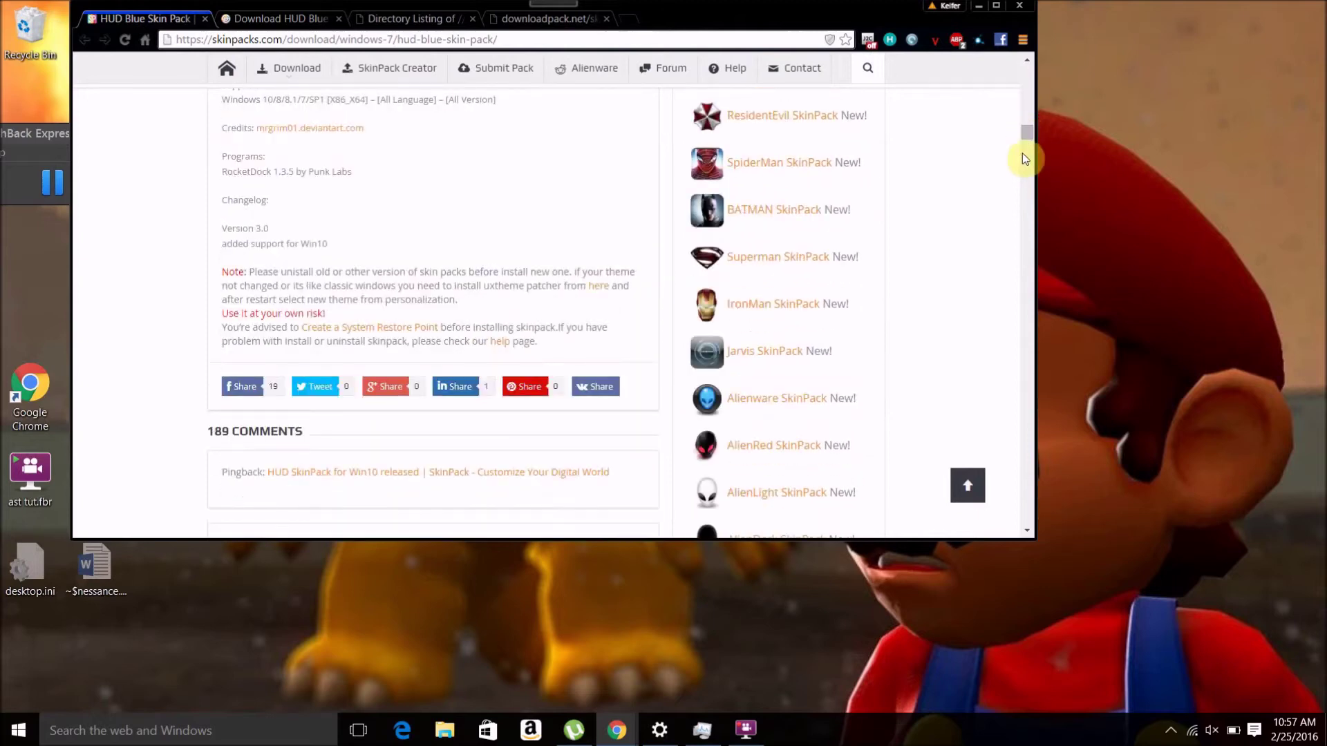
# Minimize Chrome, then select and launch the SkinPack HUD-Blue 3.0.exe installer from the desktop.
pyautogui.click(978, 7)
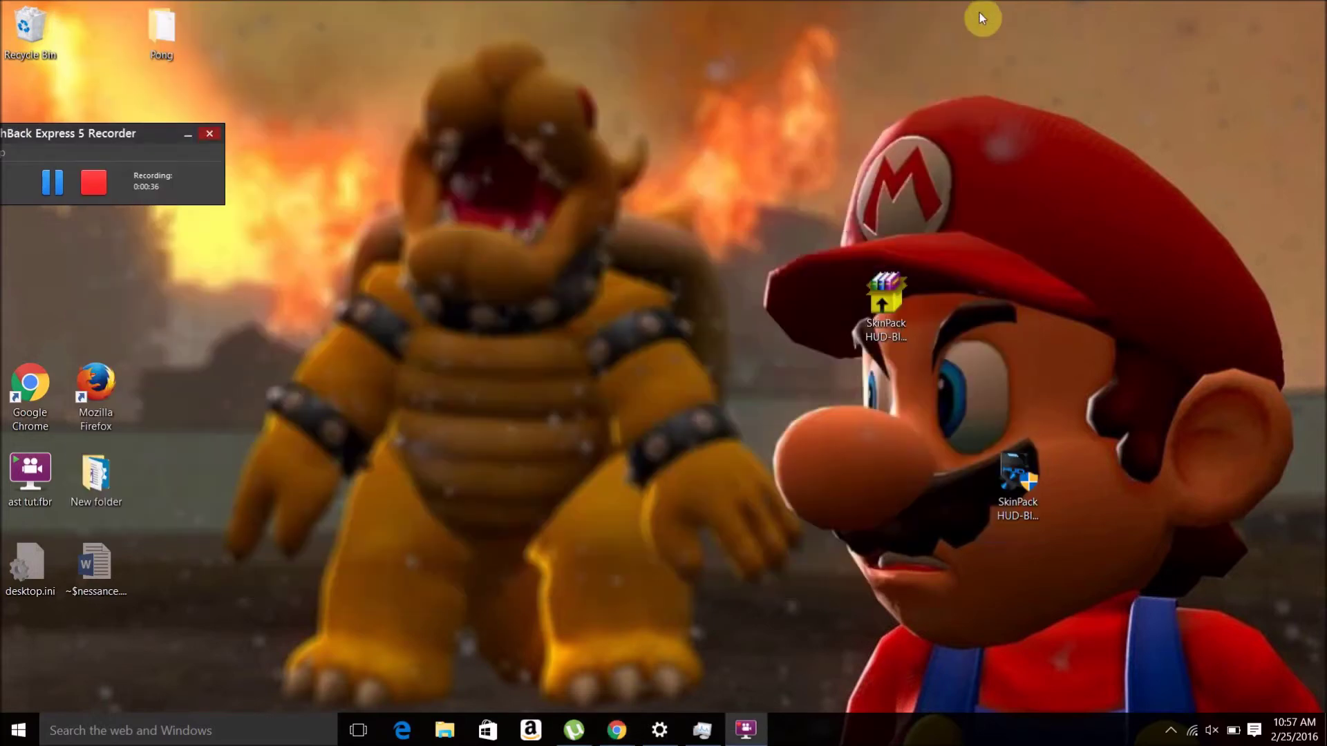
pyautogui.click(898, 325)
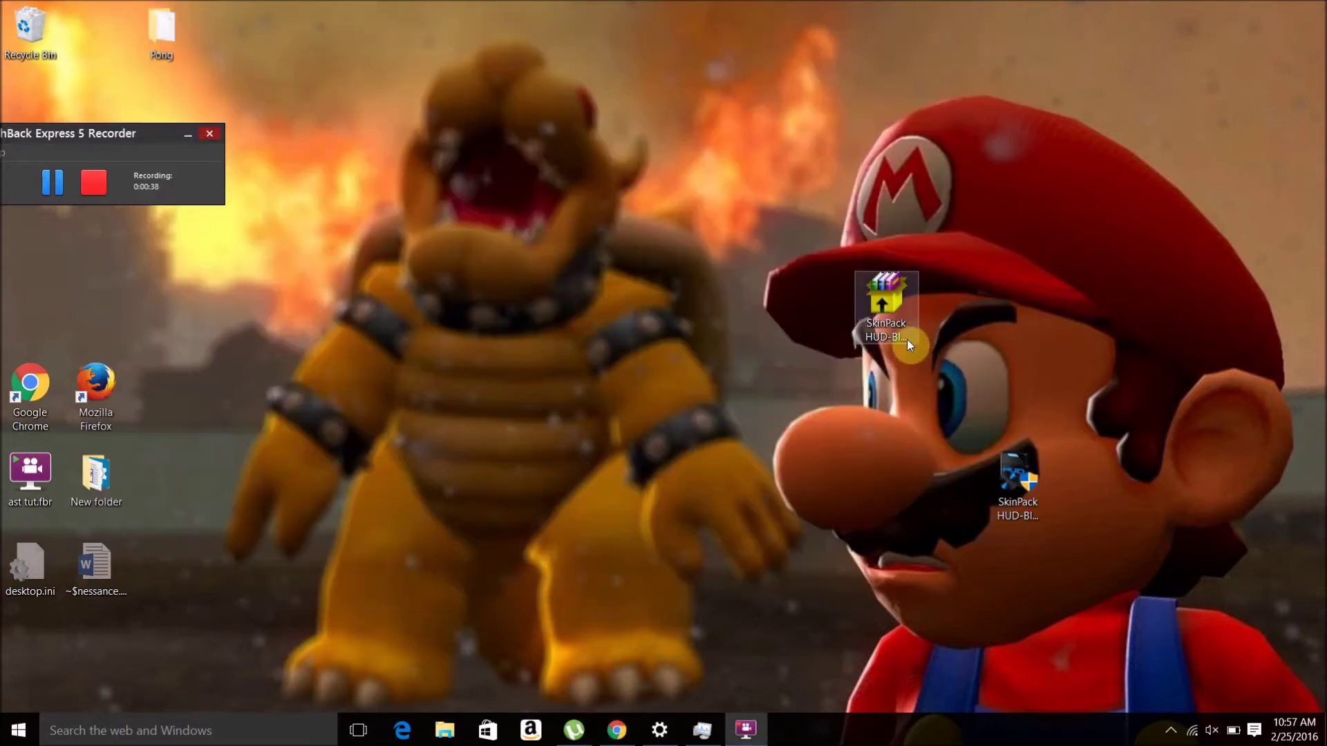
pyautogui.click(907, 339)
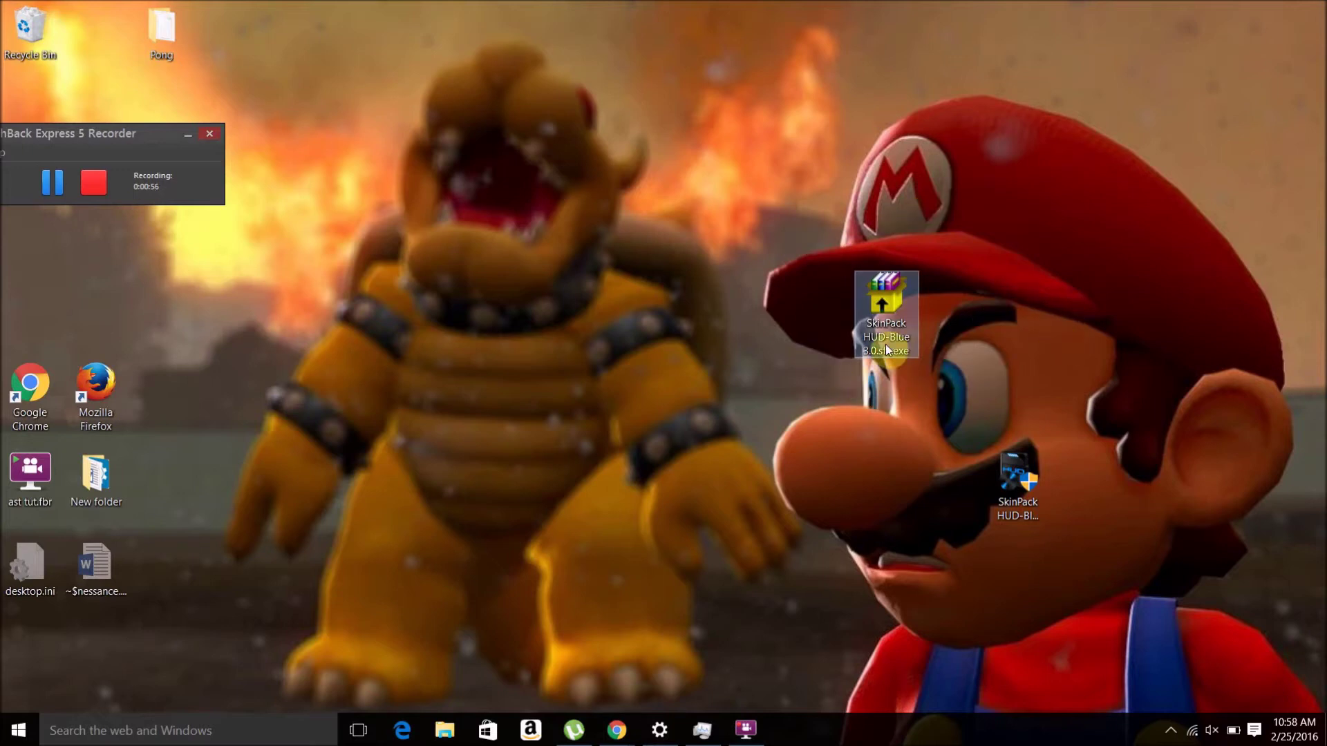
pyautogui.click(1024, 479)
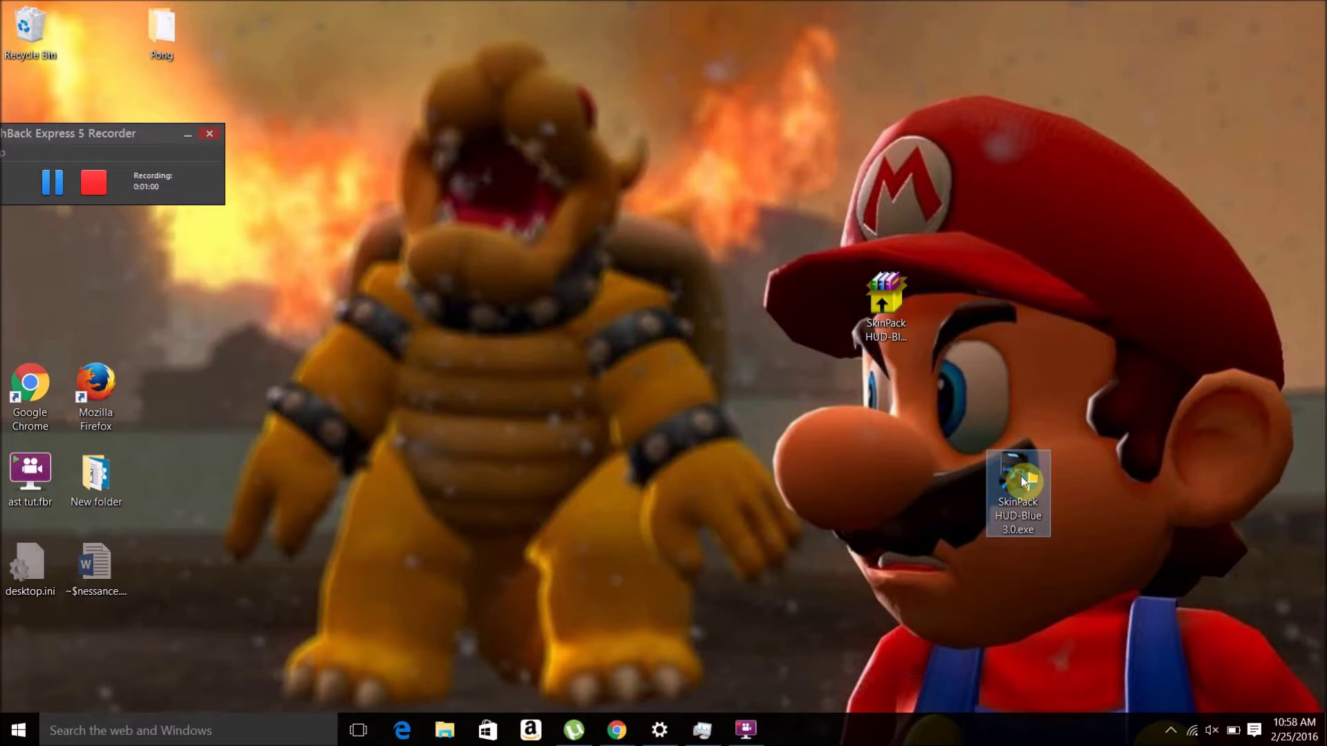
pyautogui.doubleClick(1027, 507)
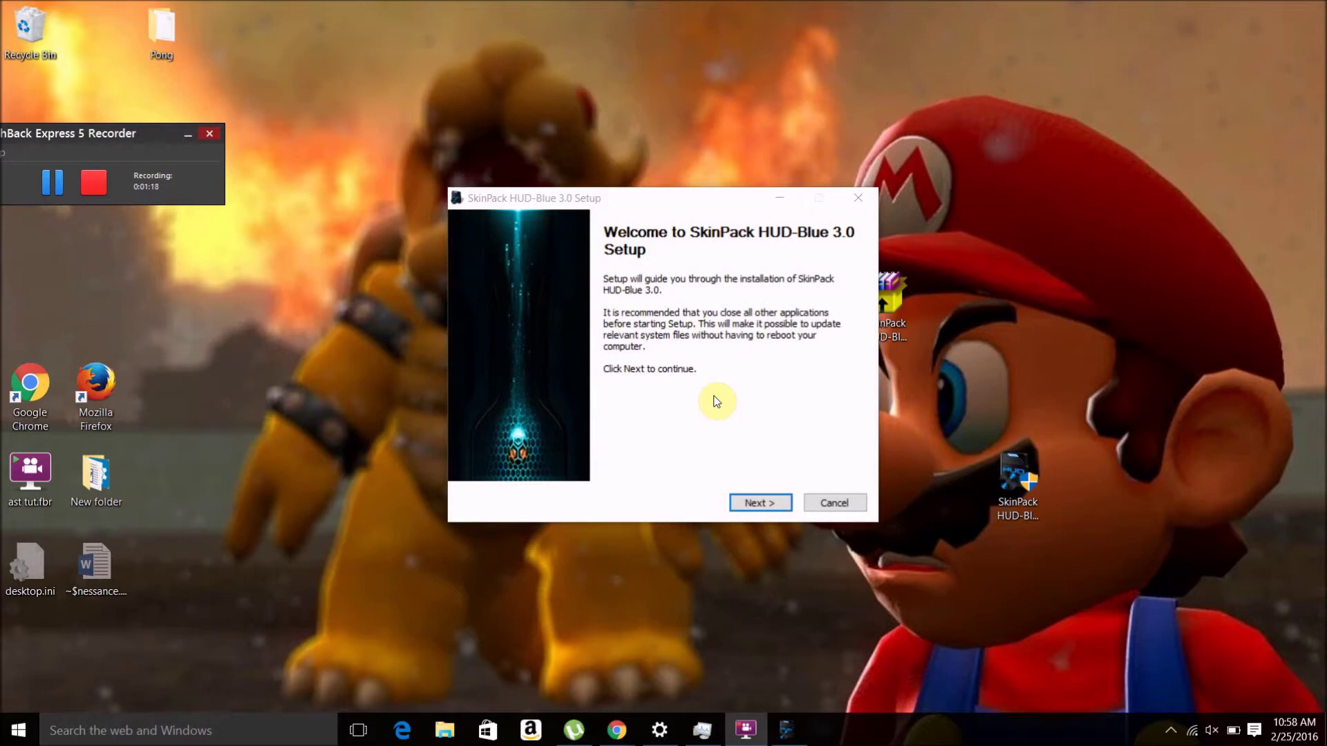
# Move past the setup welcome page and scroll the advertisement box.
pyautogui.click(759, 505)
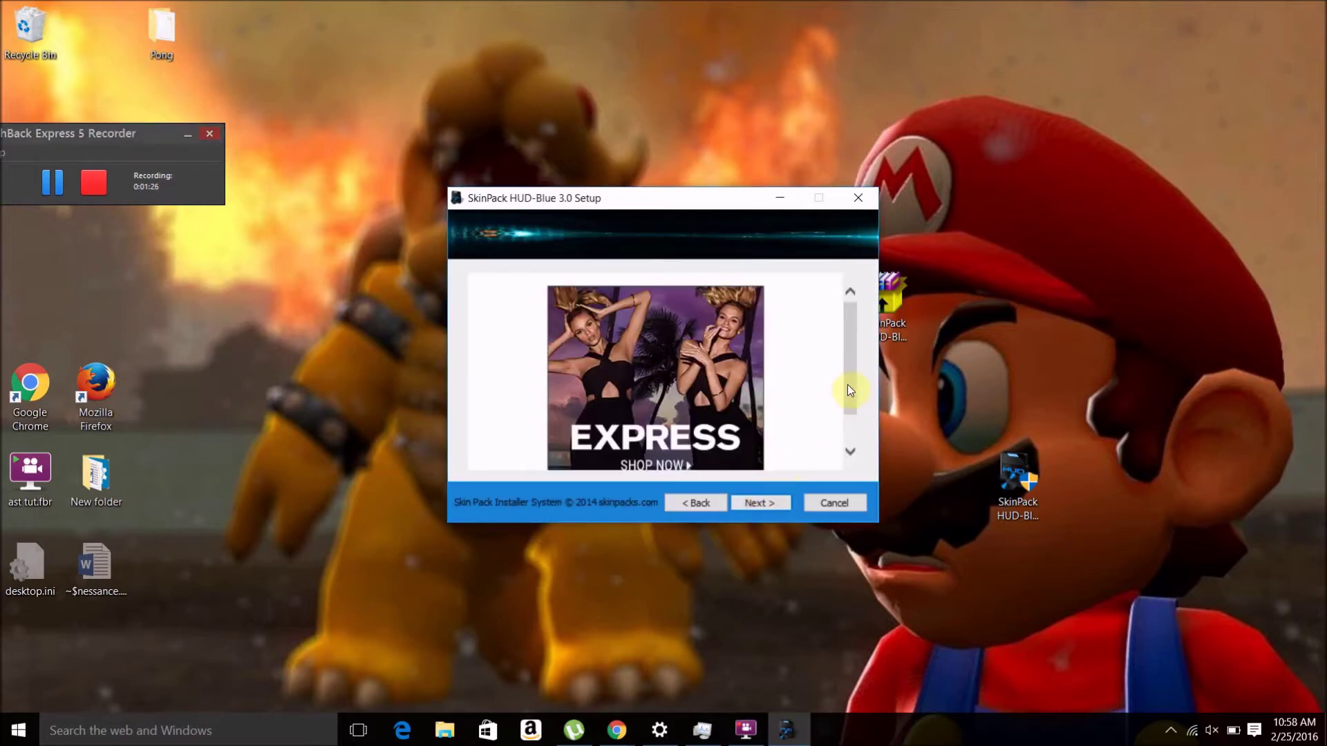
pyautogui.moveTo(849, 383); pyautogui.dragTo(840, 429)
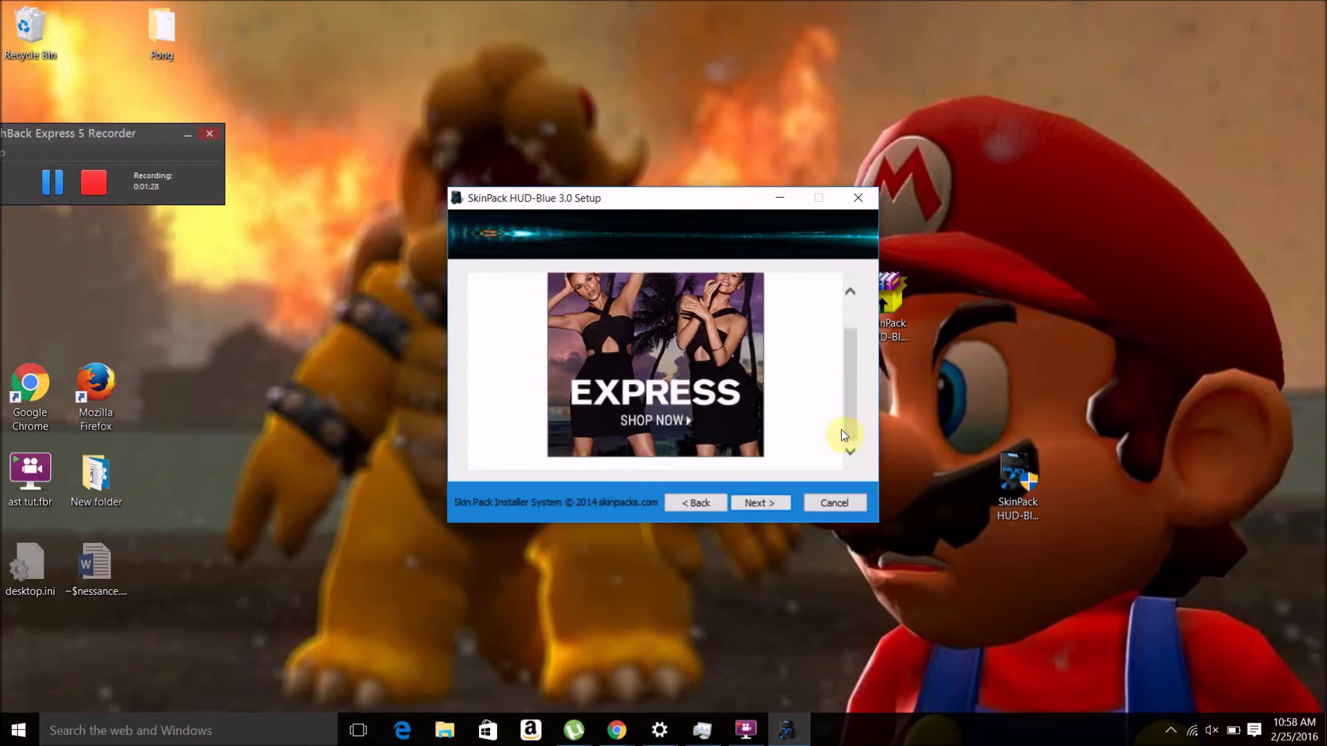
# Skip the advertisement page and accept the license agreement.
pyautogui.click(753, 509)
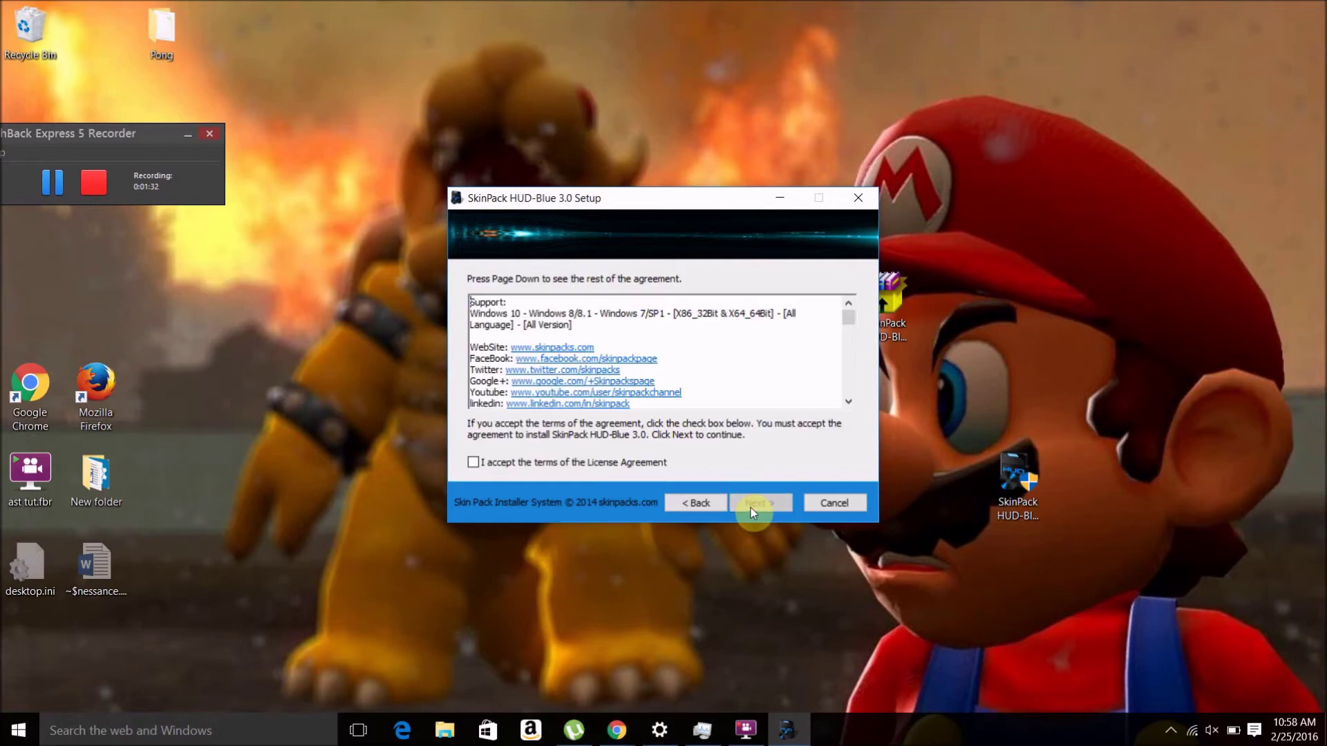
pyautogui.click(474, 462)
pyautogui.click(758, 503)
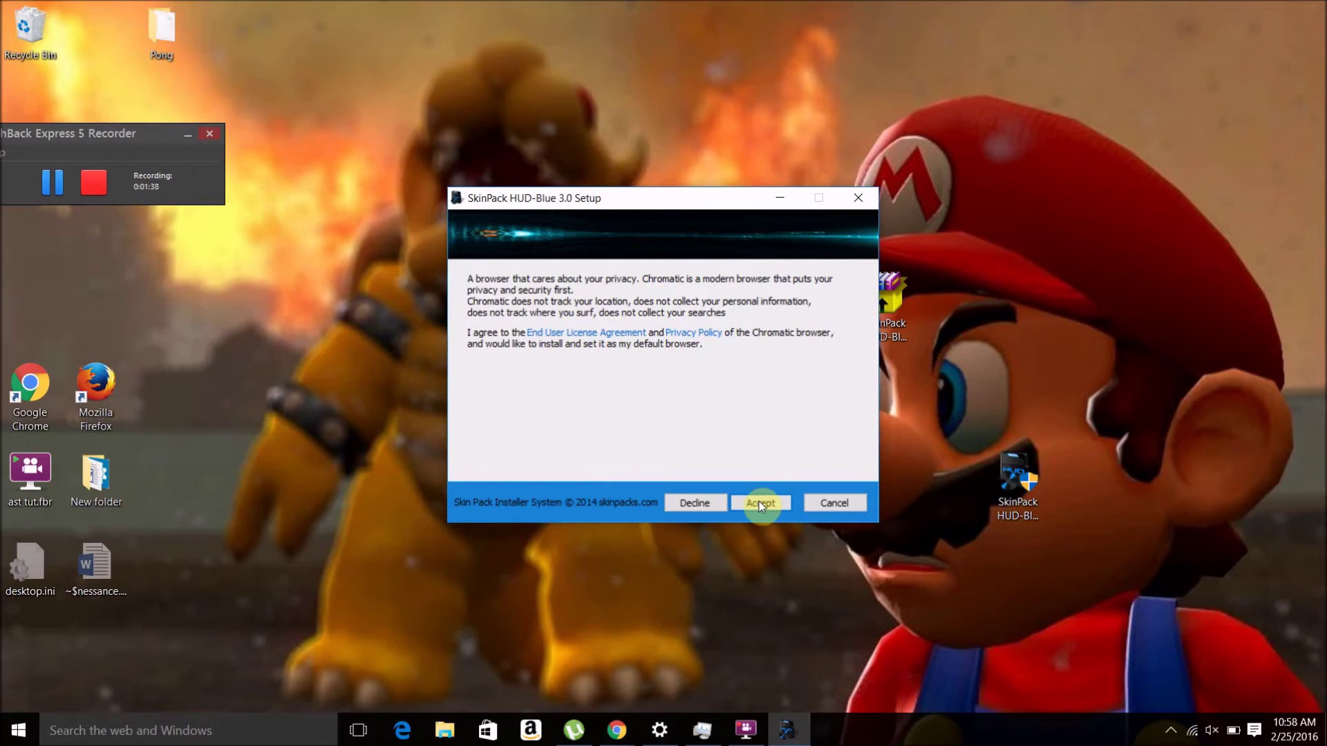
# Decline the Chromatic, Dealz and Genieo offers and continue to component selection.
pyautogui.click(696, 501)
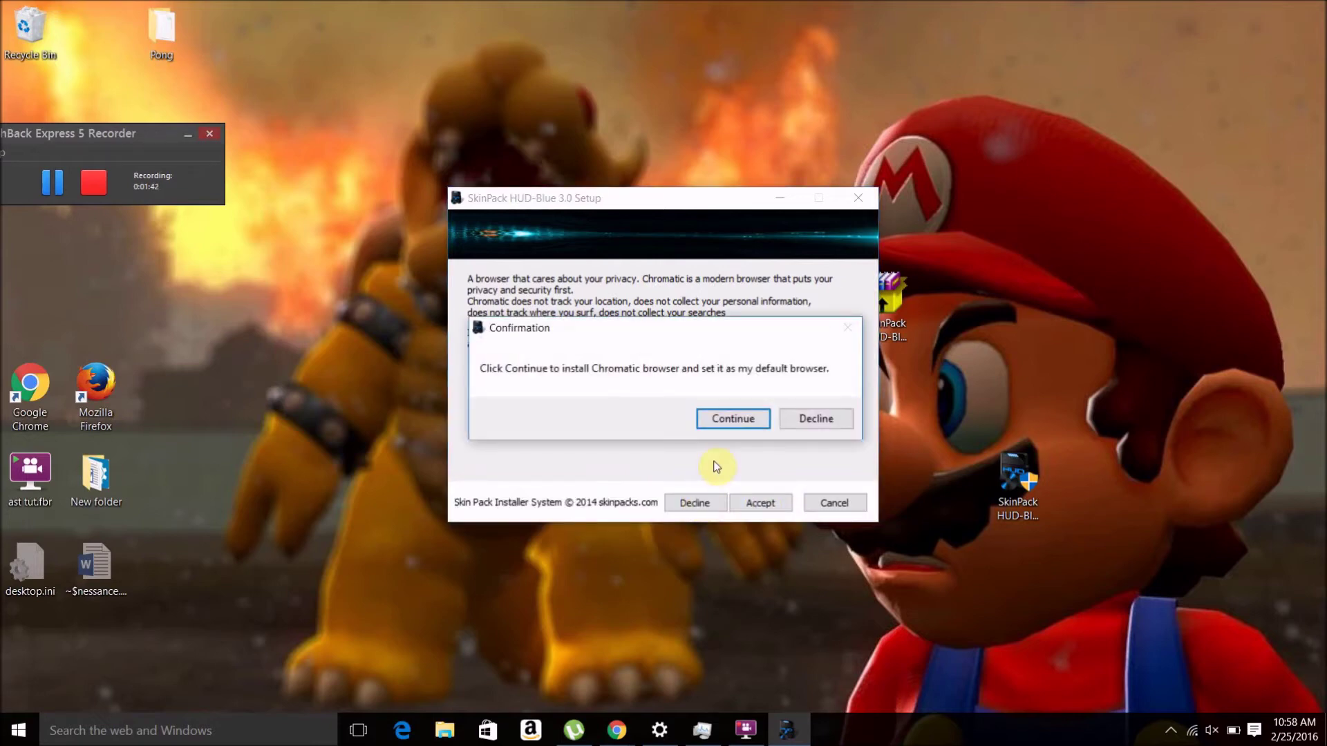
pyautogui.click(798, 424)
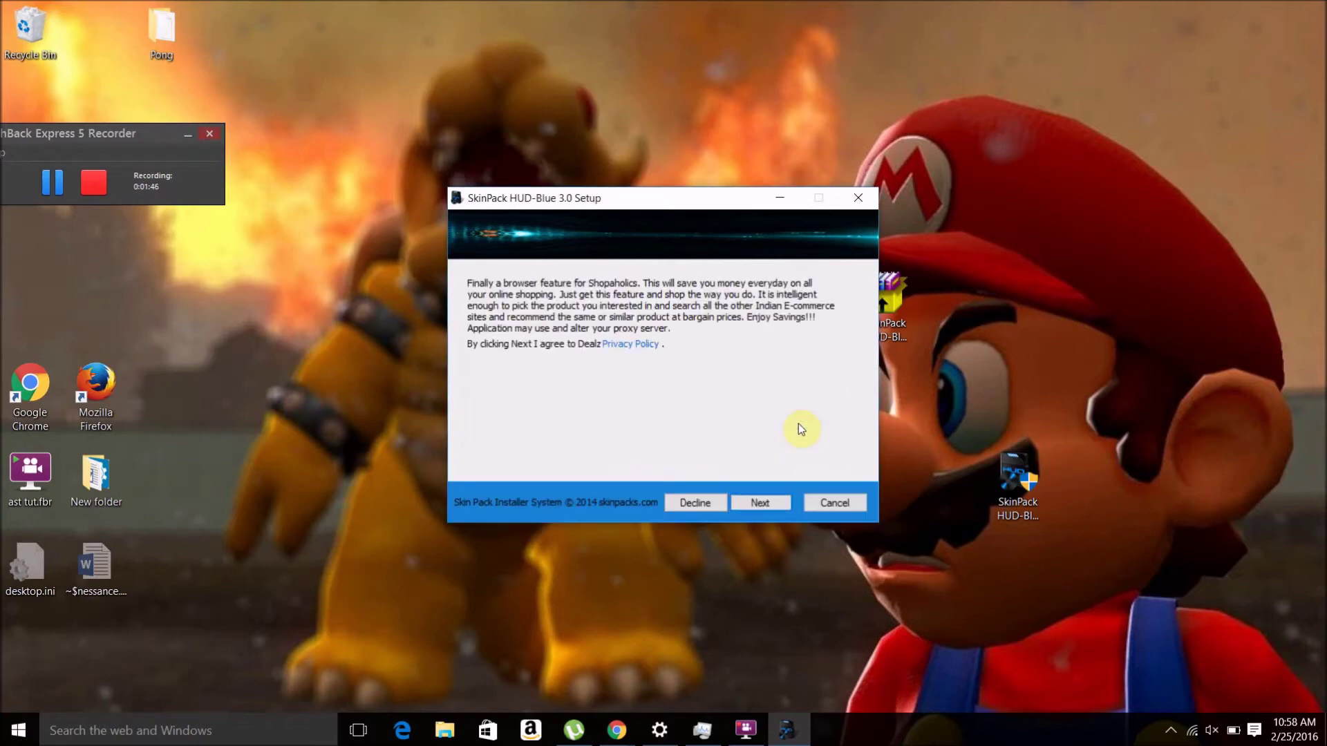
pyautogui.click(705, 503)
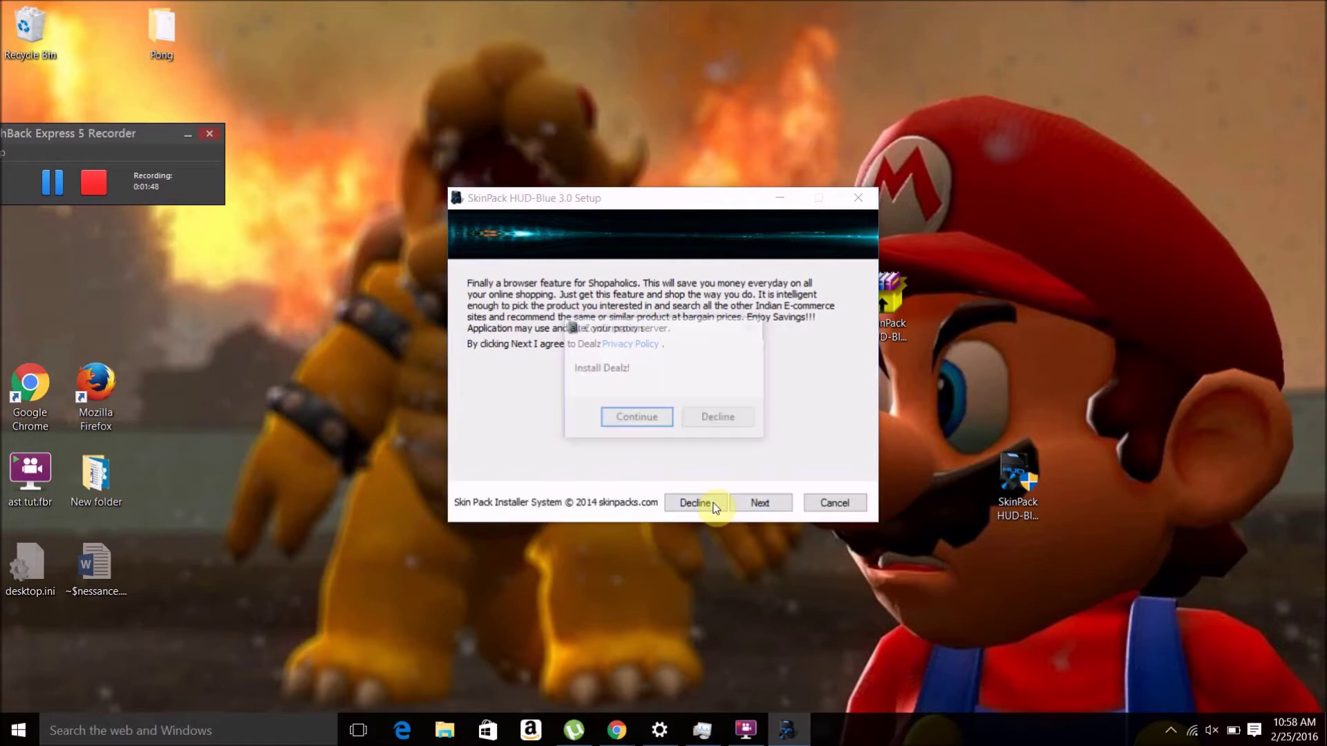
pyautogui.click(705, 418)
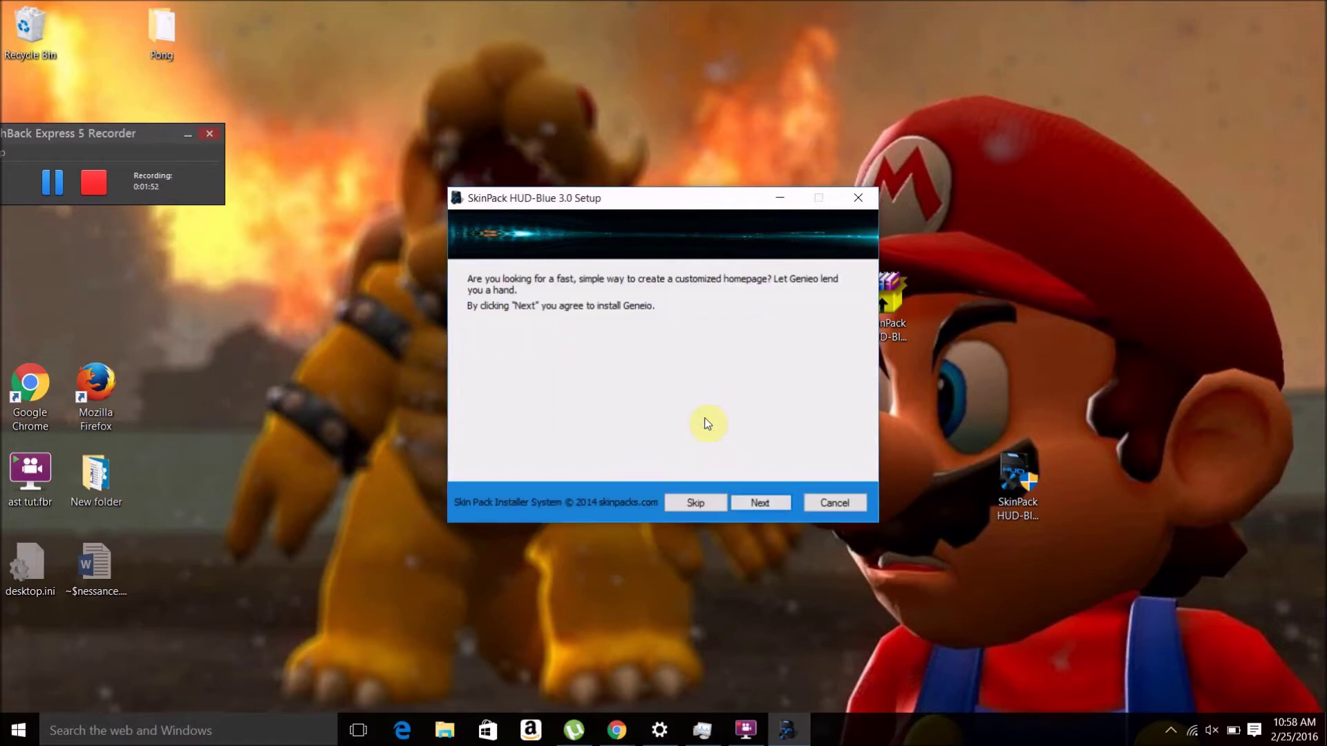
pyautogui.click(696, 503)
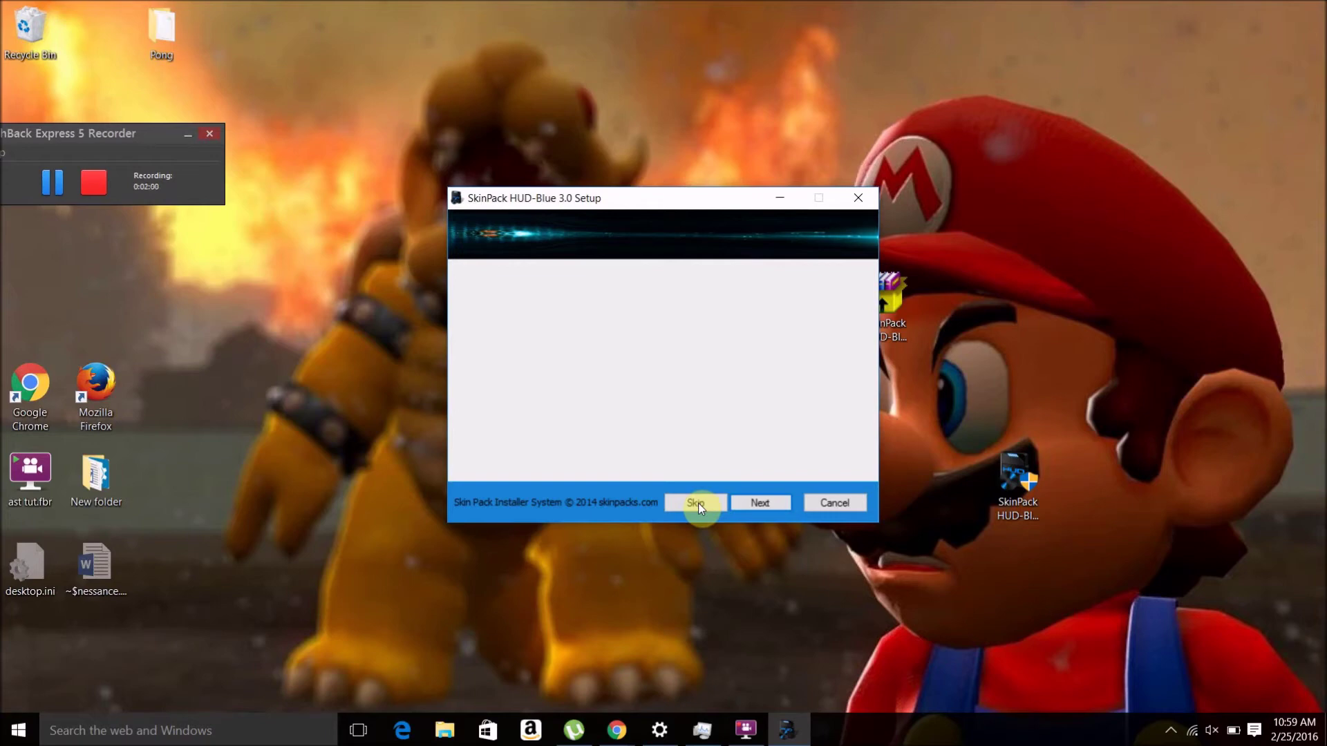
pyautogui.click(767, 508)
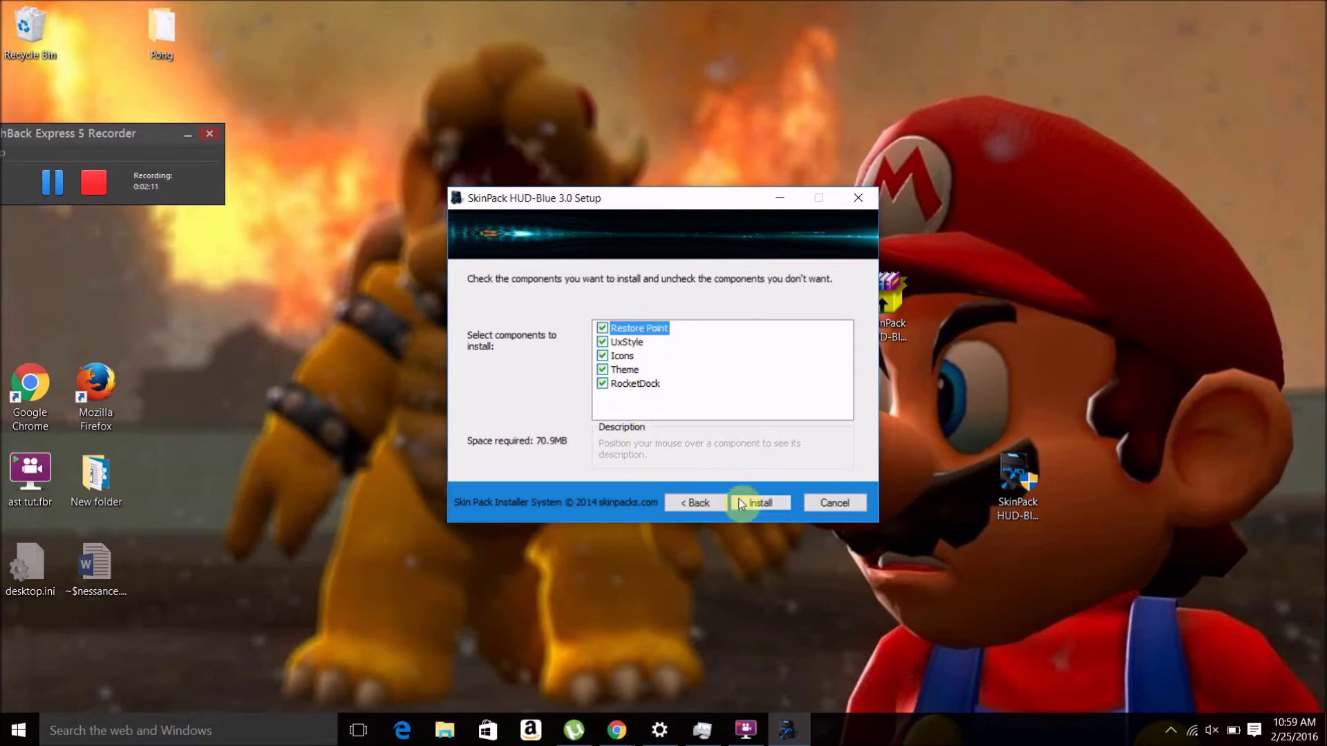
# Install all five checked components (70.9MB) and let setup run to Completed.
pyautogui.click(744, 504)
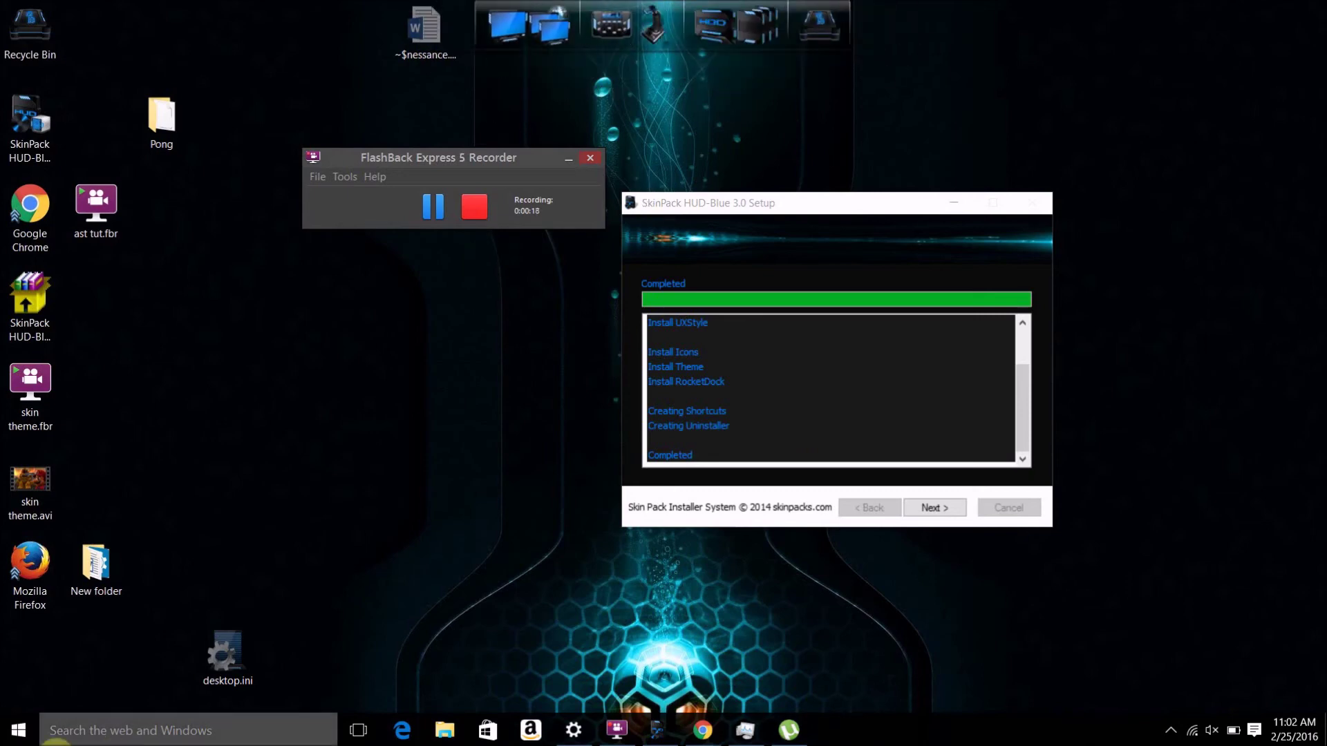
pyautogui.click(19, 731)
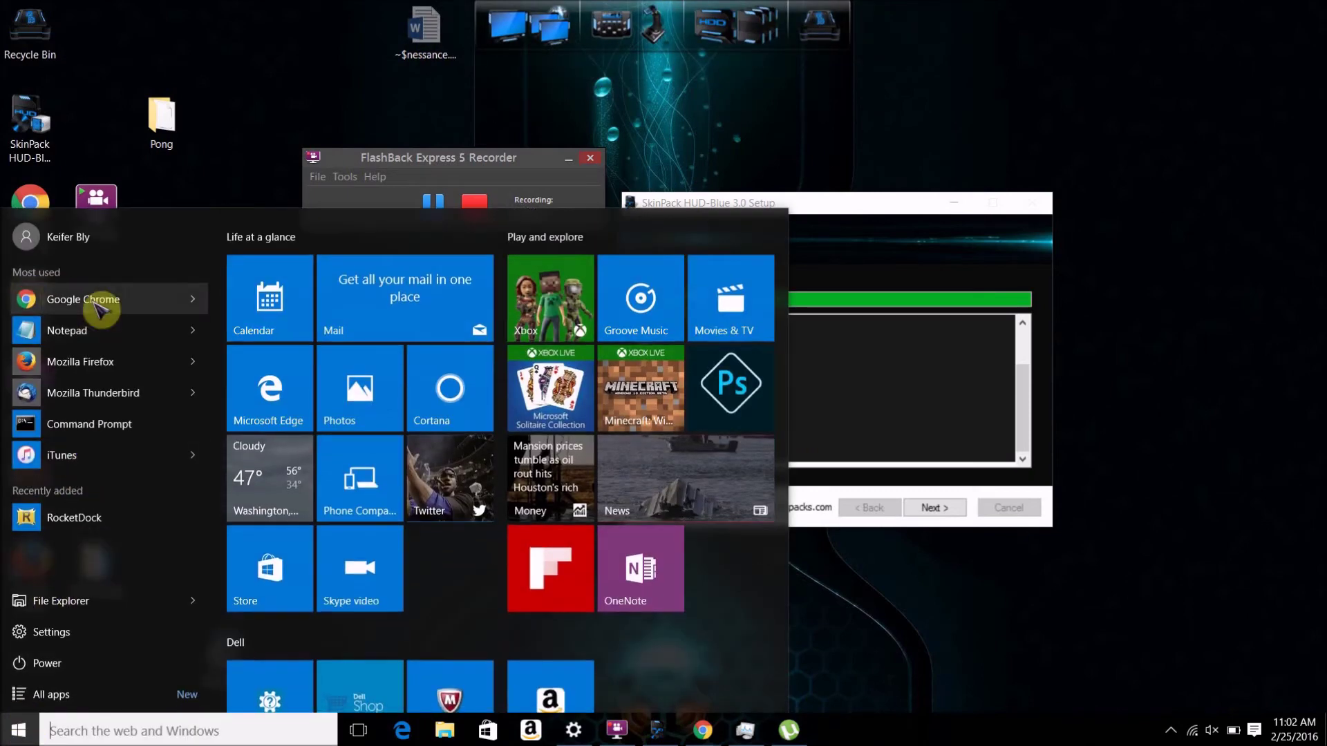
pyautogui.click(19, 730)
pyautogui.click(19, 731)
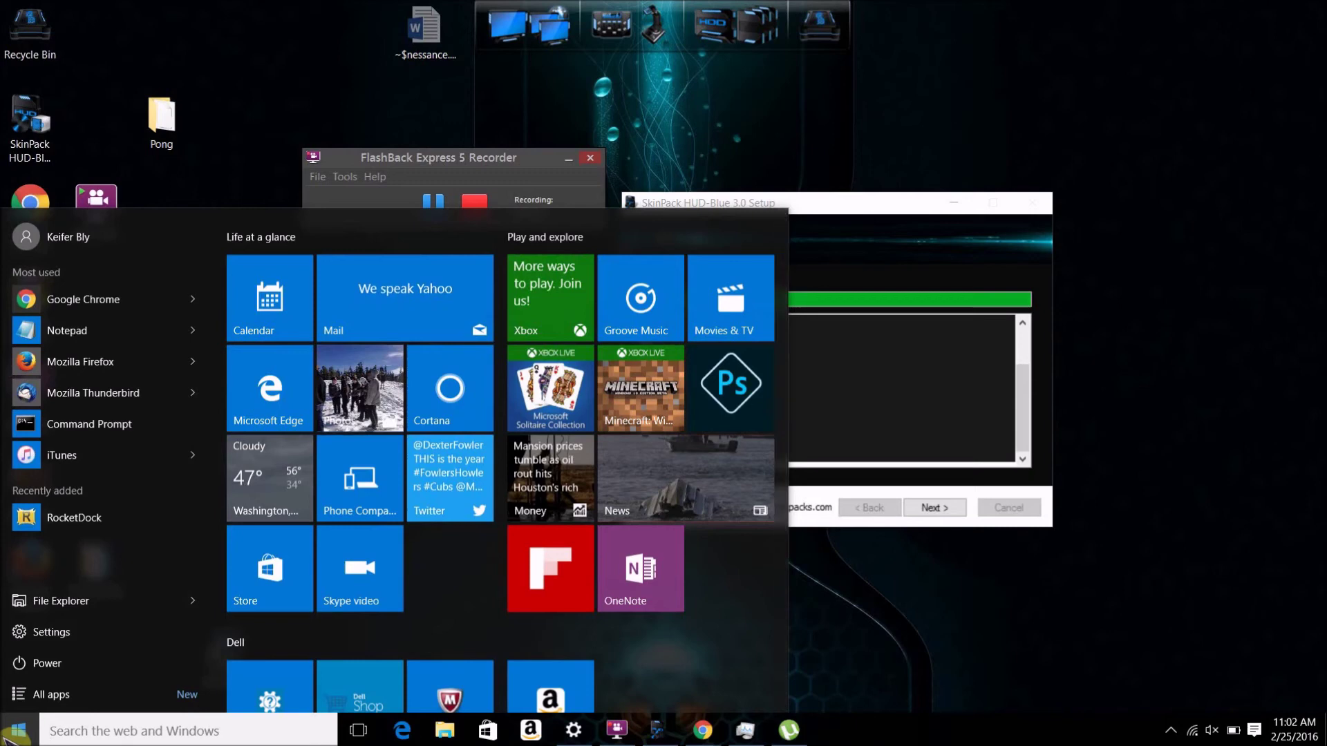
pyautogui.click(101, 731)
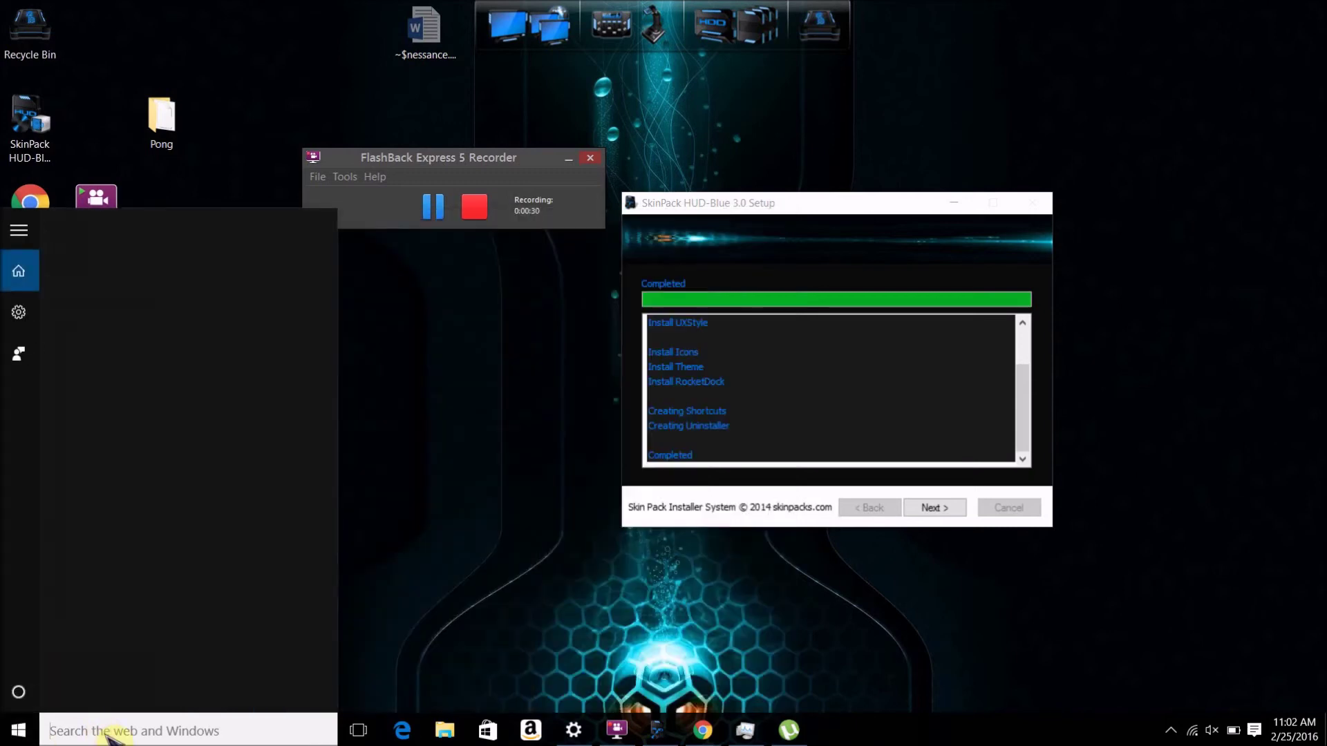
pyautogui.write('chr')
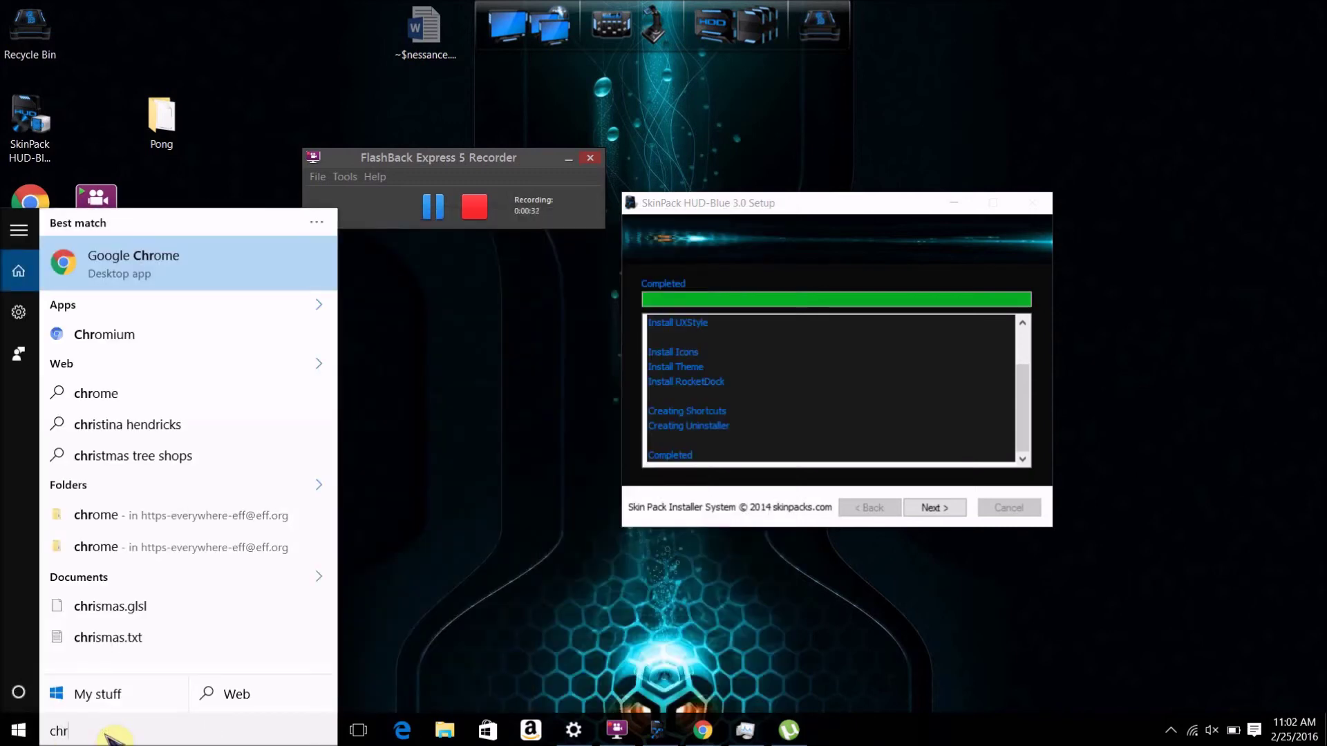
pyautogui.click(546, 585)
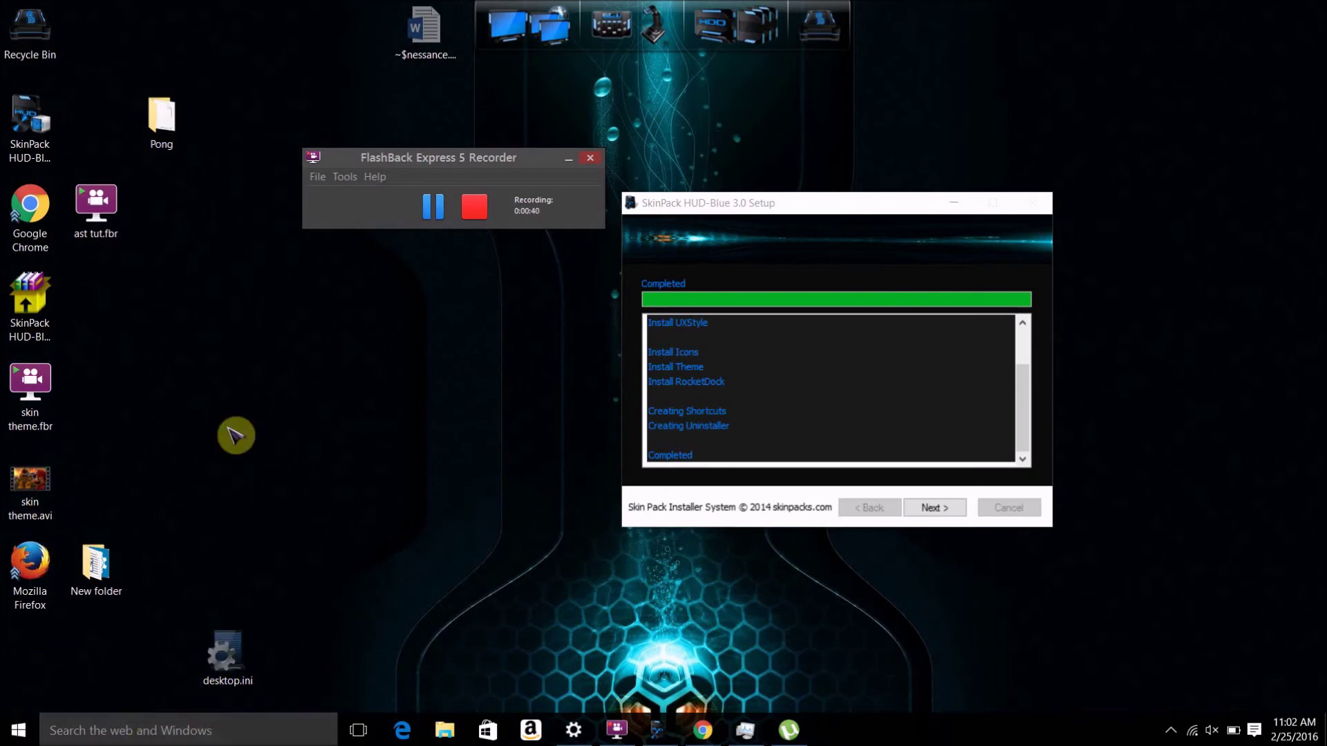
# Move desktop.ini higher on the desktop, the setup window right, and the recorder left.
pyautogui.moveTo(243, 696); pyautogui.dragTo(354, 462)
pyautogui.rightClick(343, 353)
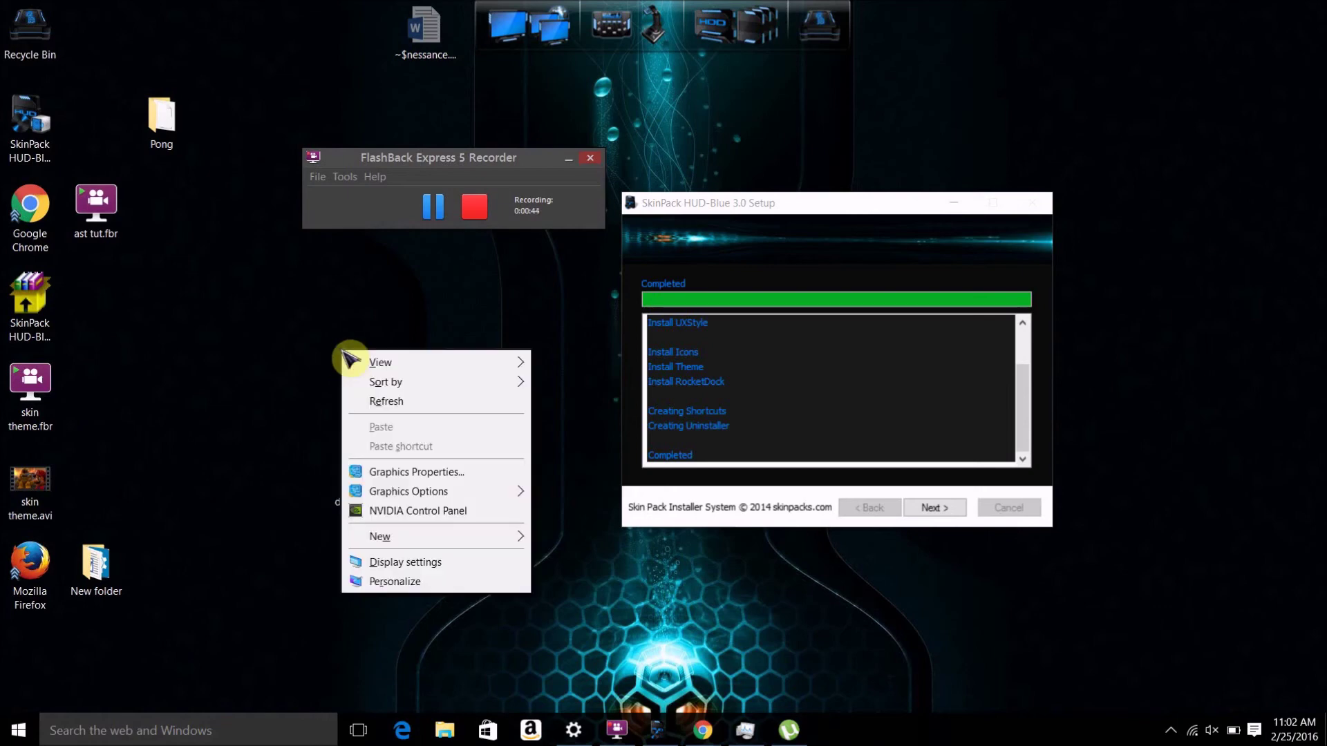
pyautogui.click(297, 365)
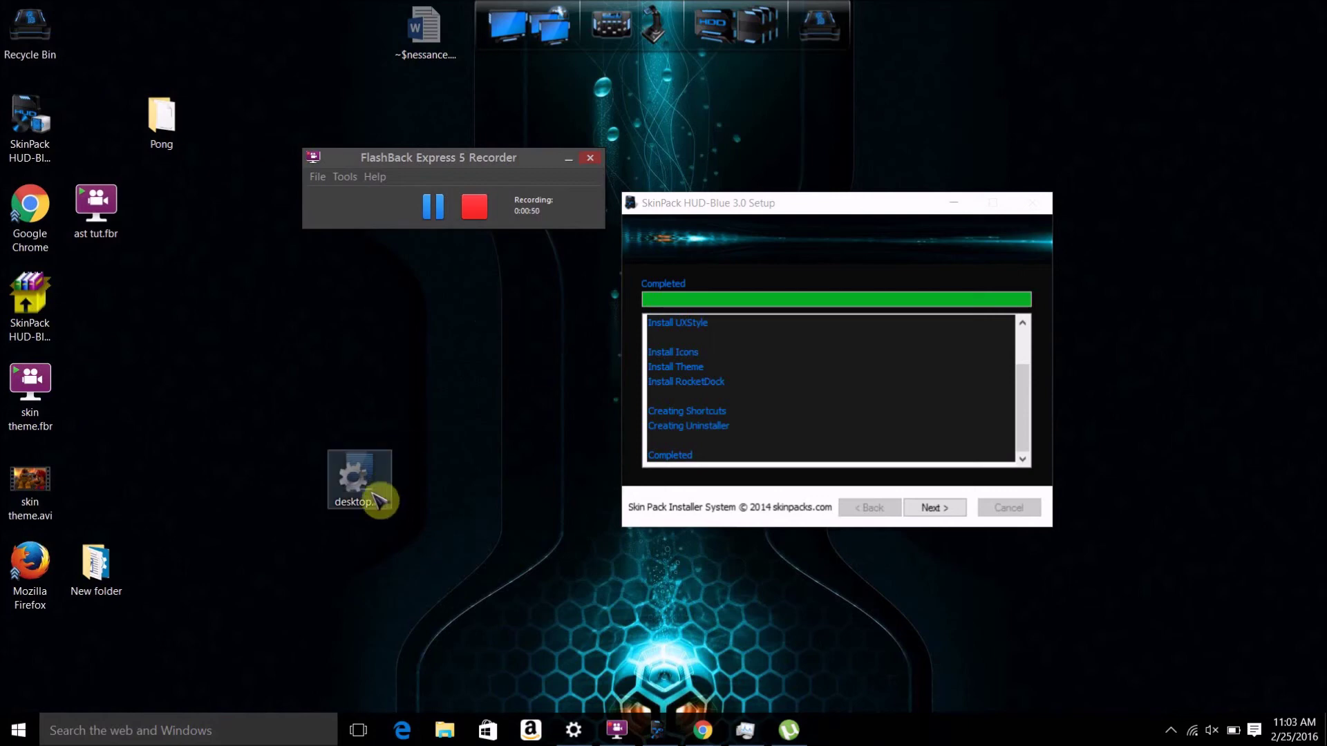
pyautogui.moveTo(694, 201); pyautogui.dragTo(943, 225)
pyautogui.moveTo(542, 166); pyautogui.dragTo(341, 181)
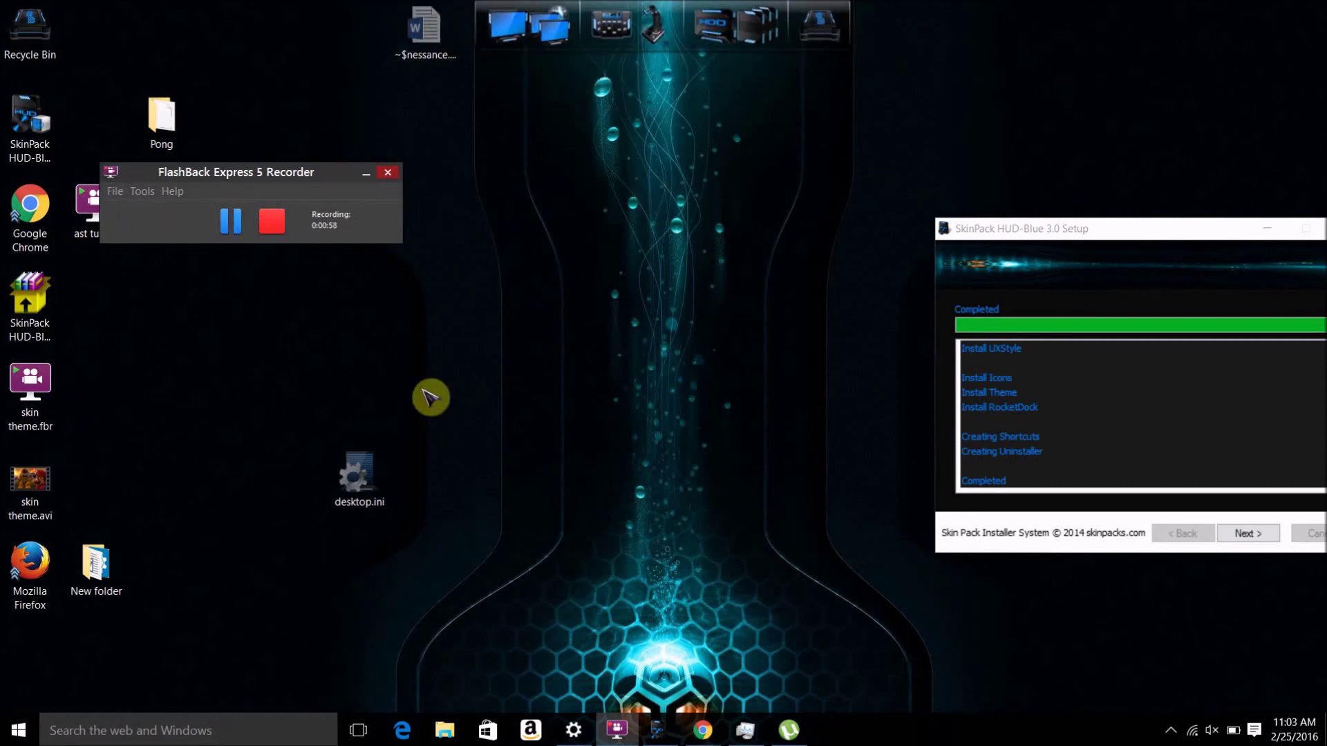
pyautogui.click(18, 730)
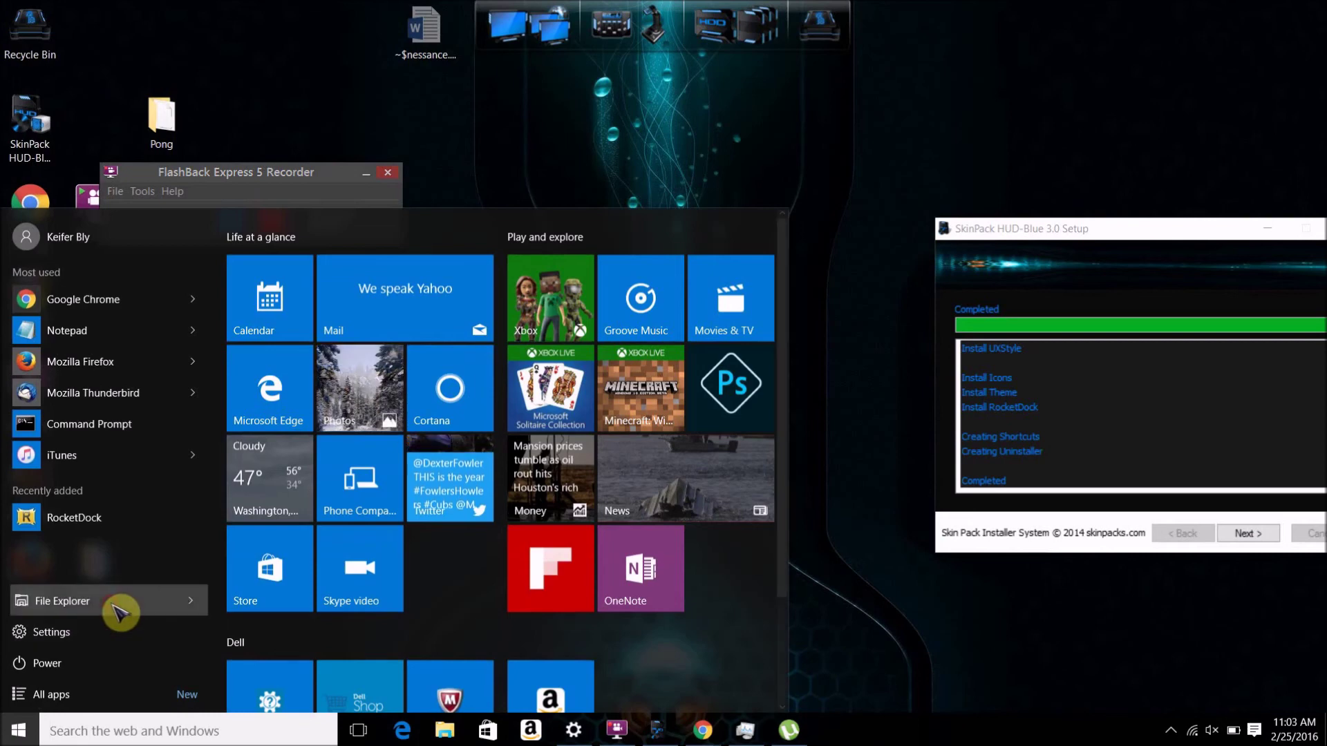
pyautogui.click(117, 611)
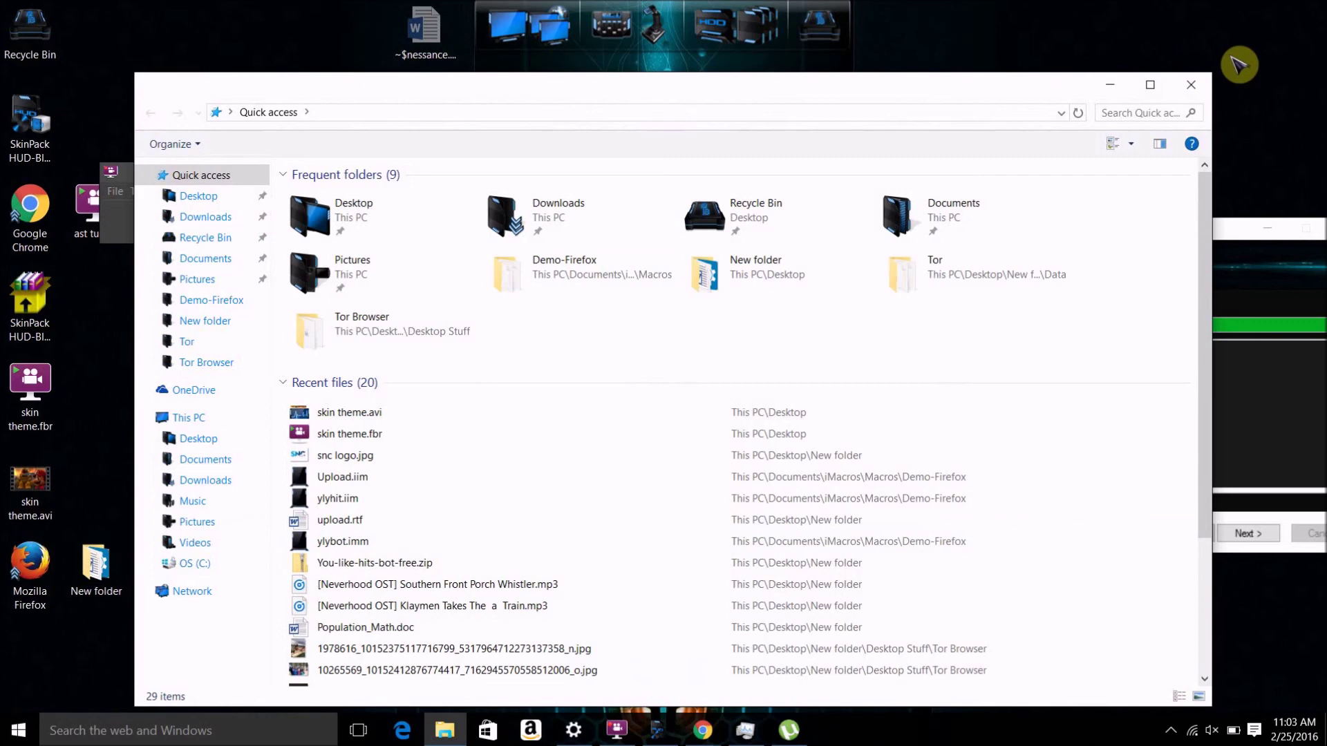
pyautogui.click(1237, 63)
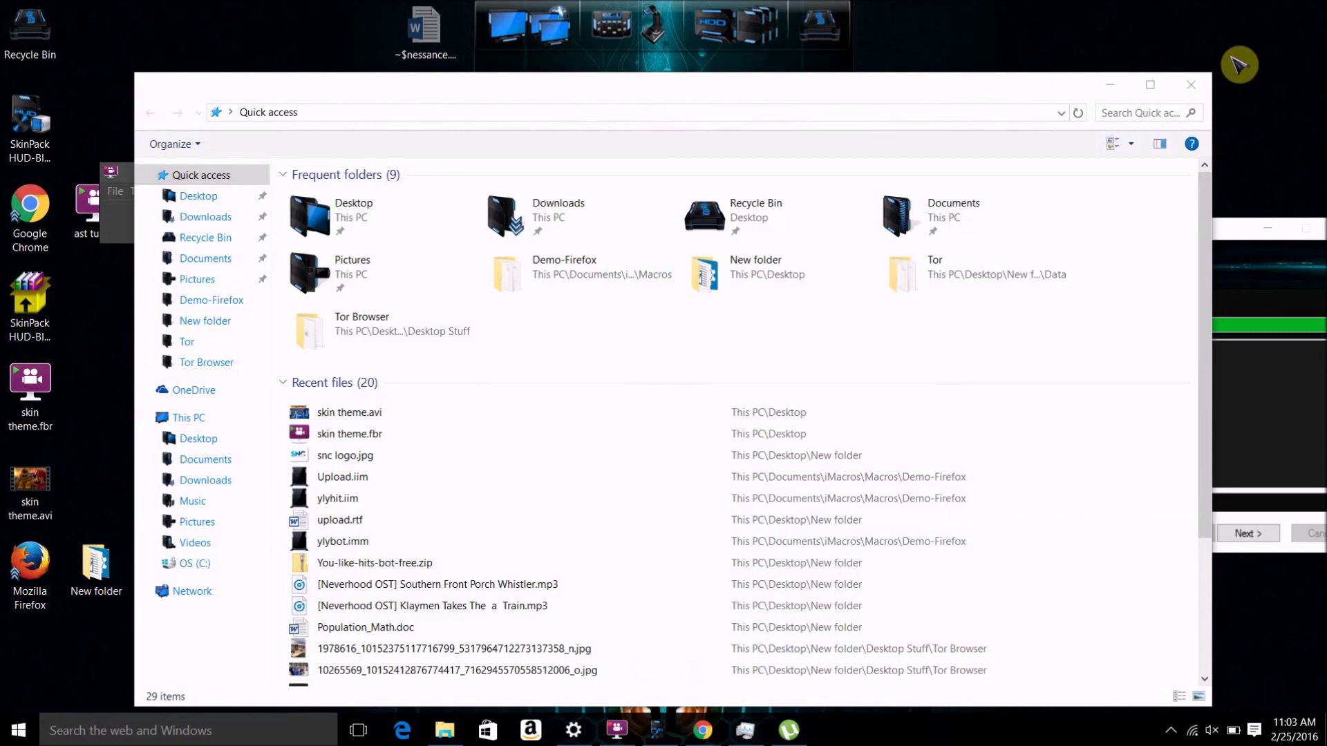
pyautogui.click(1195, 87)
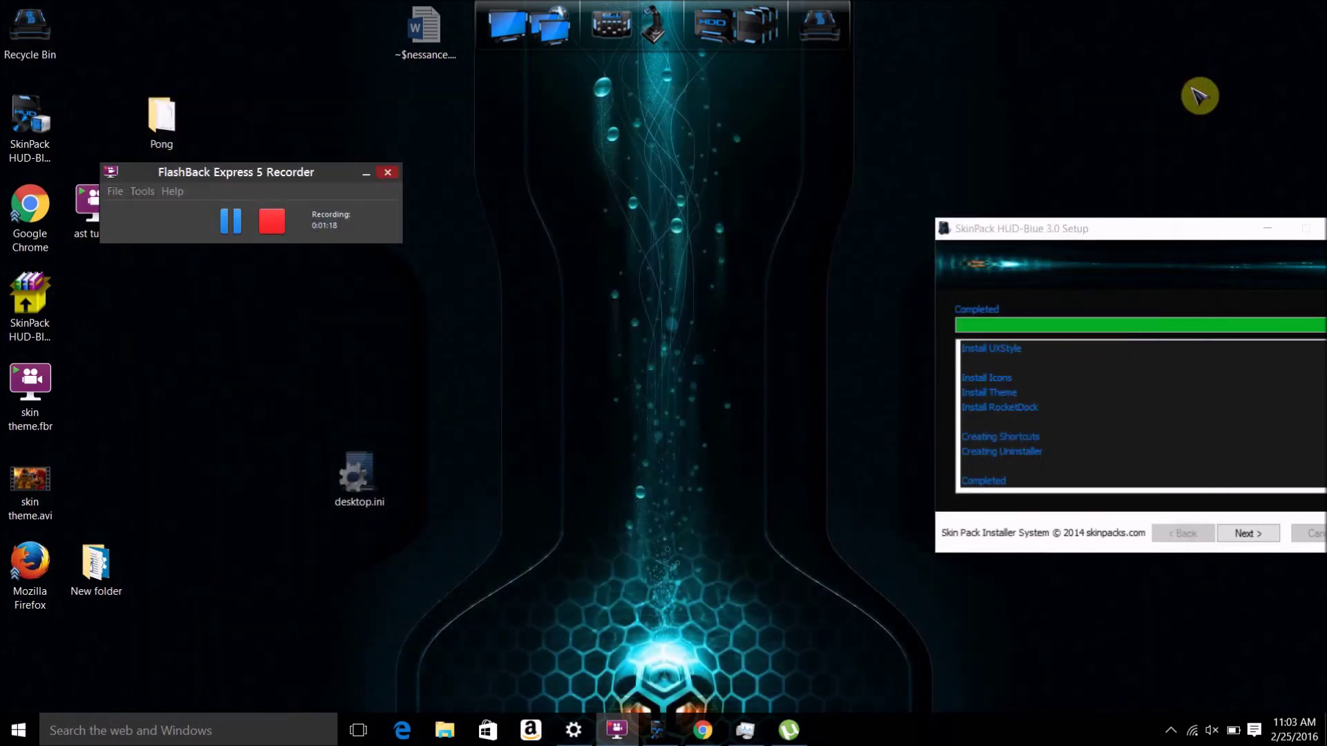